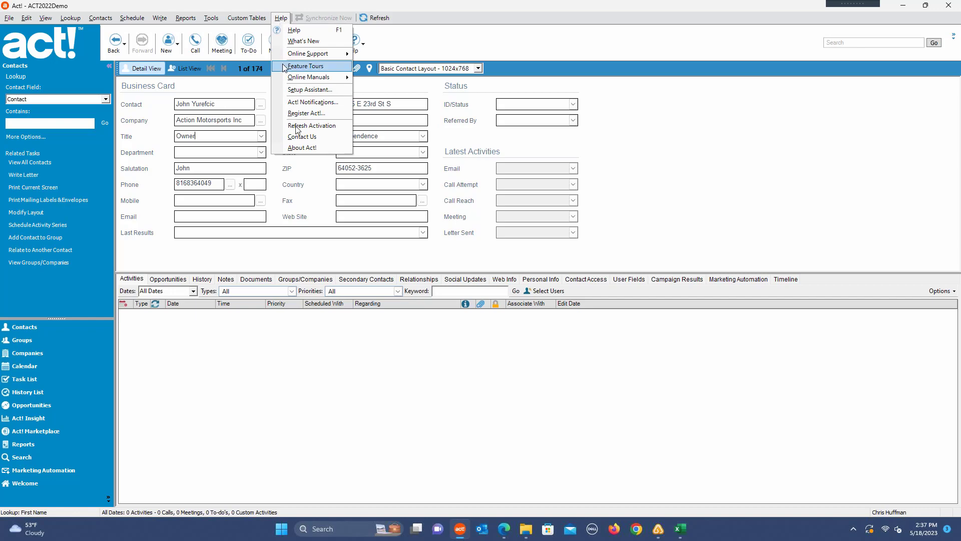
View the product's version information, close it, and switch the contacts to List View.
{"action": "left_click", "coordinate": [303, 148]}
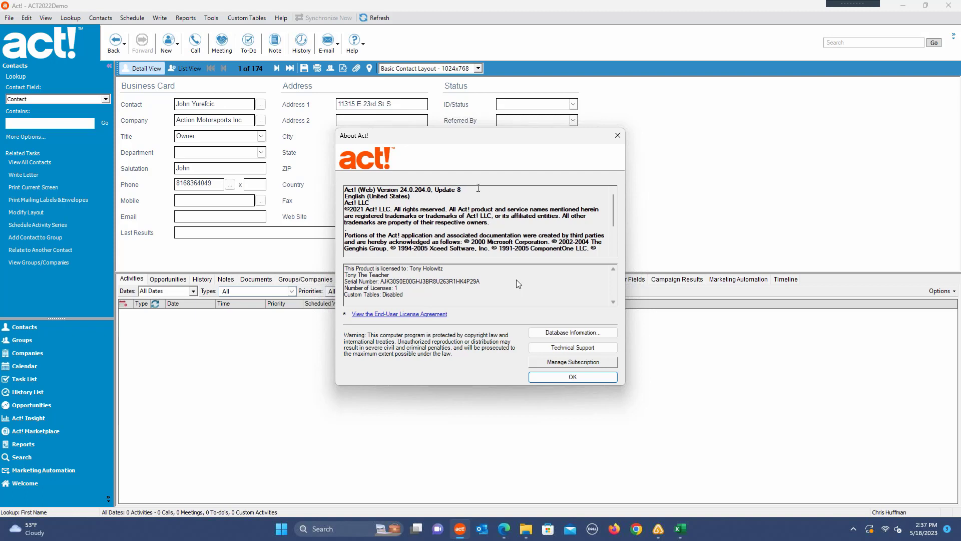
{"action": "left_click", "coordinate": [579, 376]}
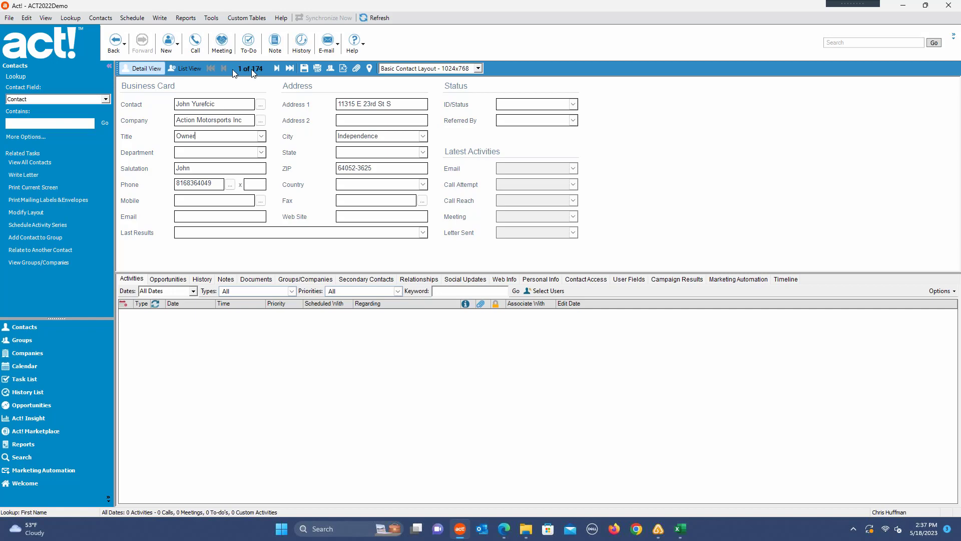
{"action": "left_click", "coordinate": [188, 70]}
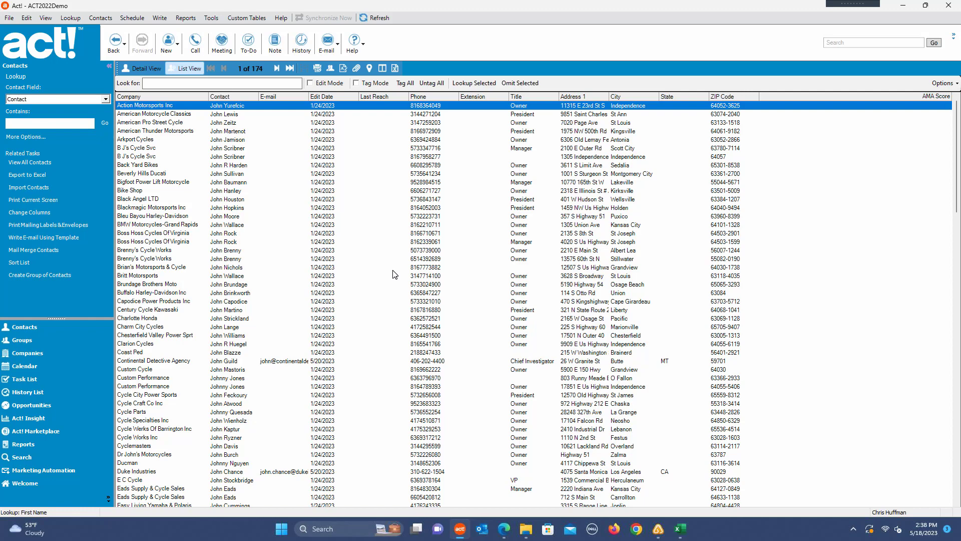
Switch to Excel and examine the Contact and Company values in the Question Mark Test 1 workbook for stray characters.
{"action": "left_click", "coordinate": [680, 531]}
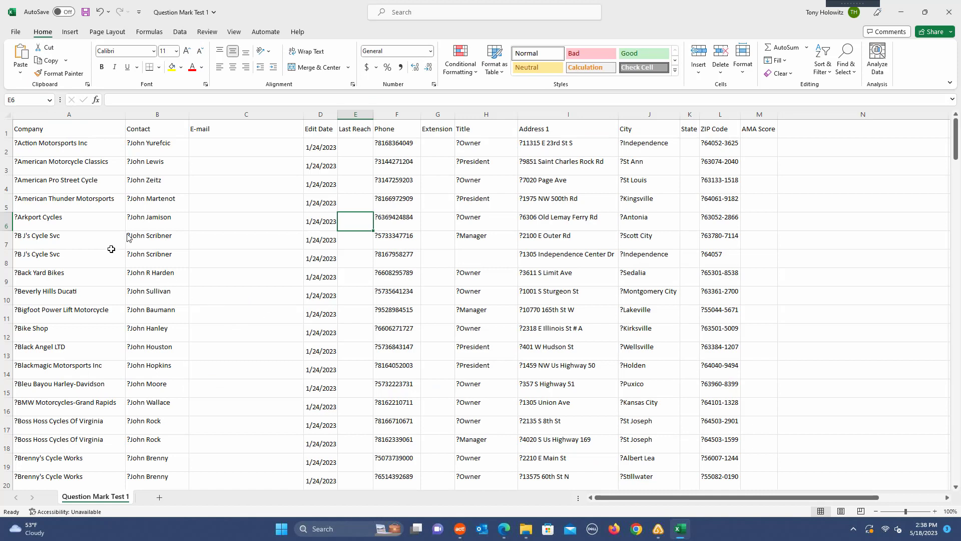
{"action": "left_click", "coordinate": [144, 218]}
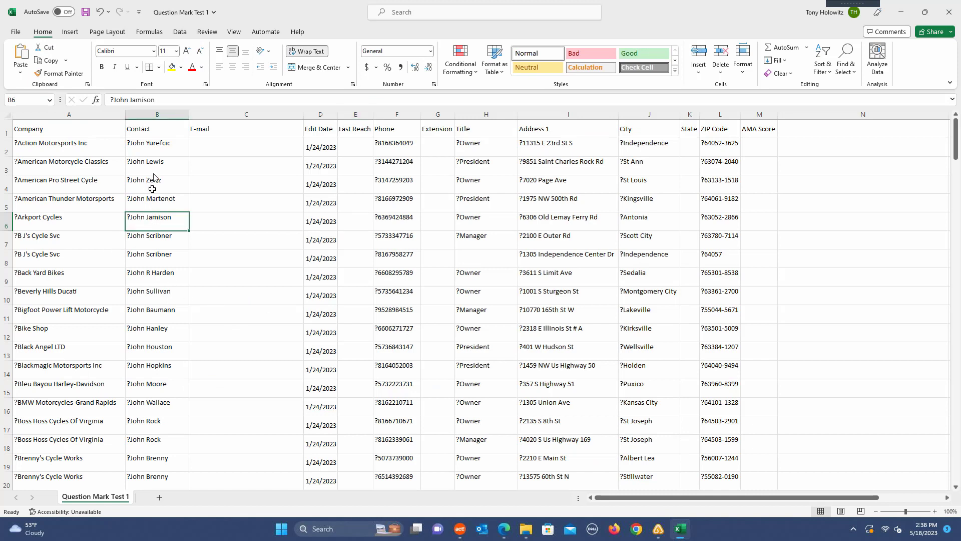
{"action": "left_click", "coordinate": [35, 186]}
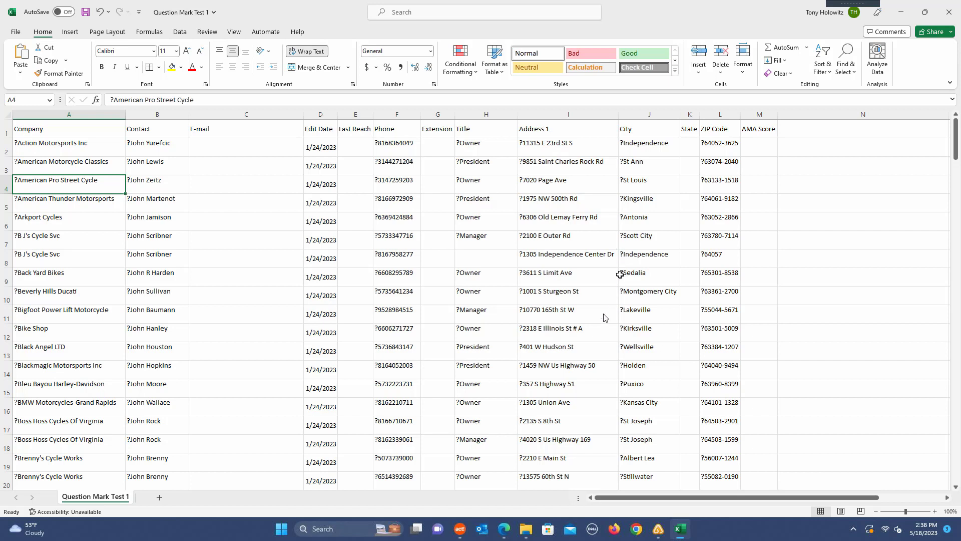
Return to Act! and start the Export Wizard with Text Delimited as the file type.
{"action": "left_click", "coordinate": [460, 529]}
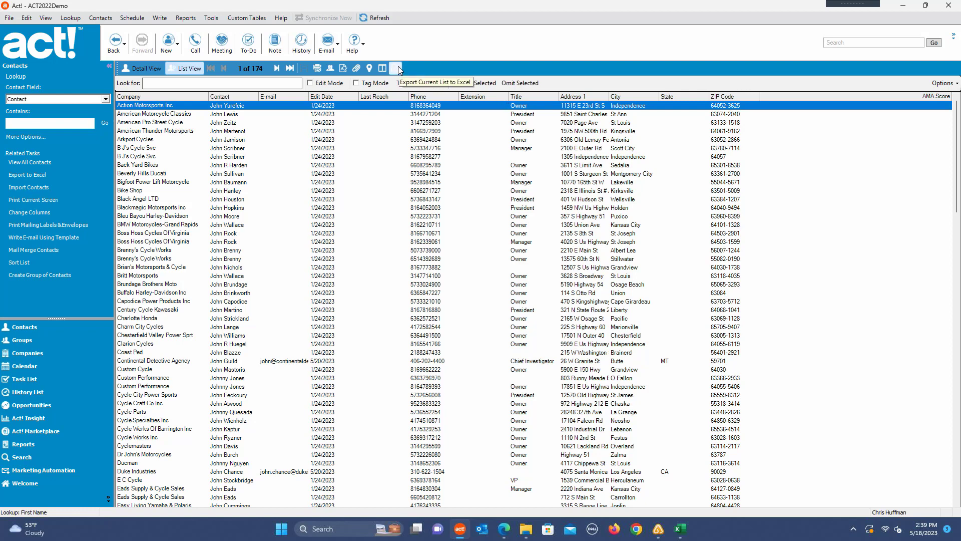
{"action": "left_click", "coordinate": [9, 19]}
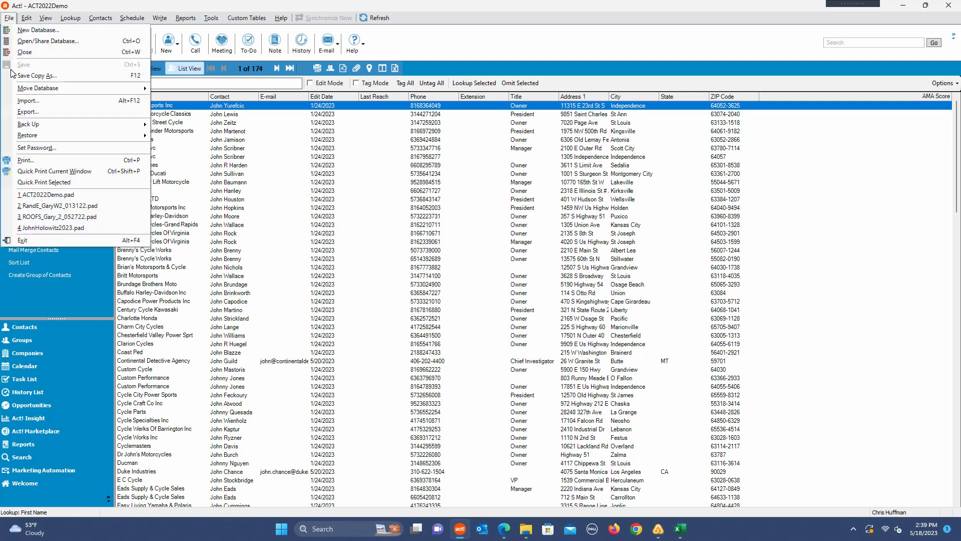
{"action": "left_click", "coordinate": [25, 112]}
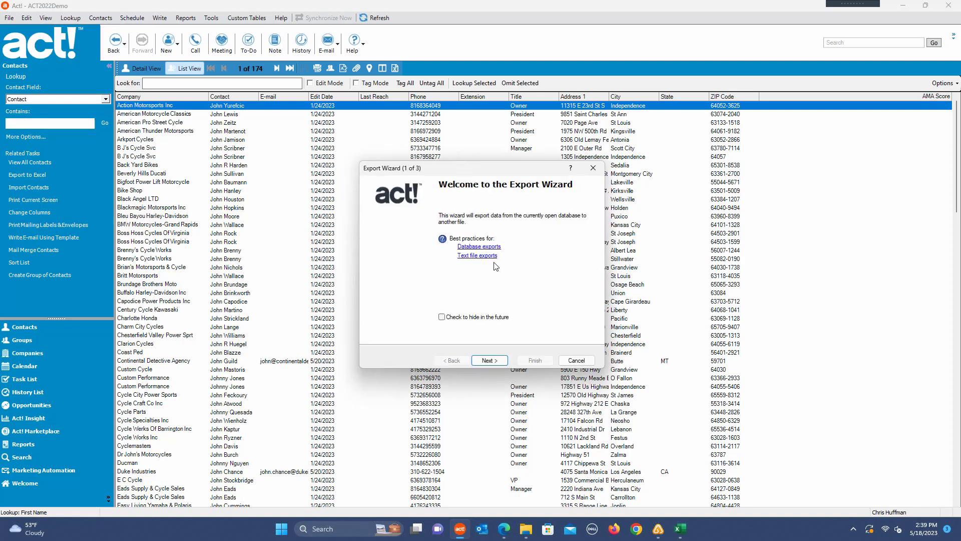
{"action": "left_click", "coordinate": [488, 360]}
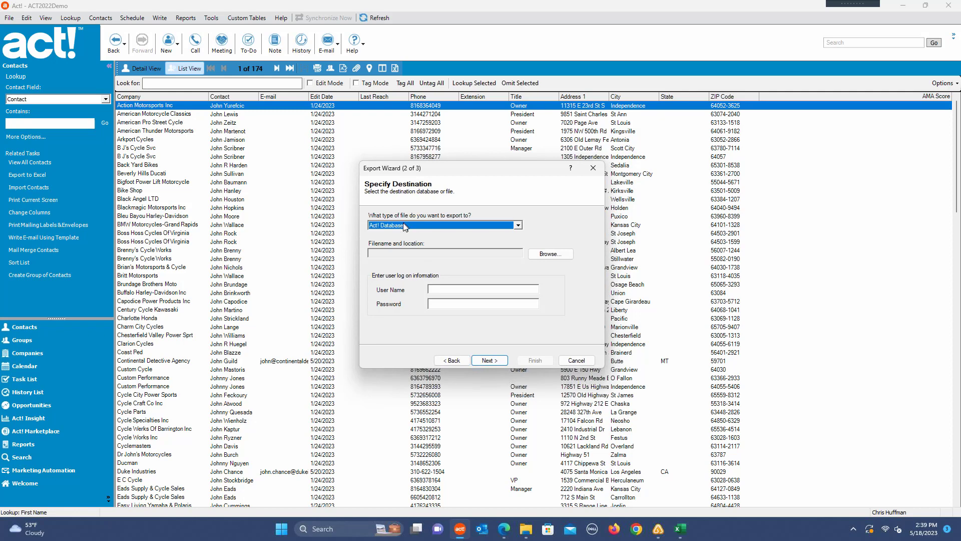
{"action": "left_click", "coordinate": [519, 226]}
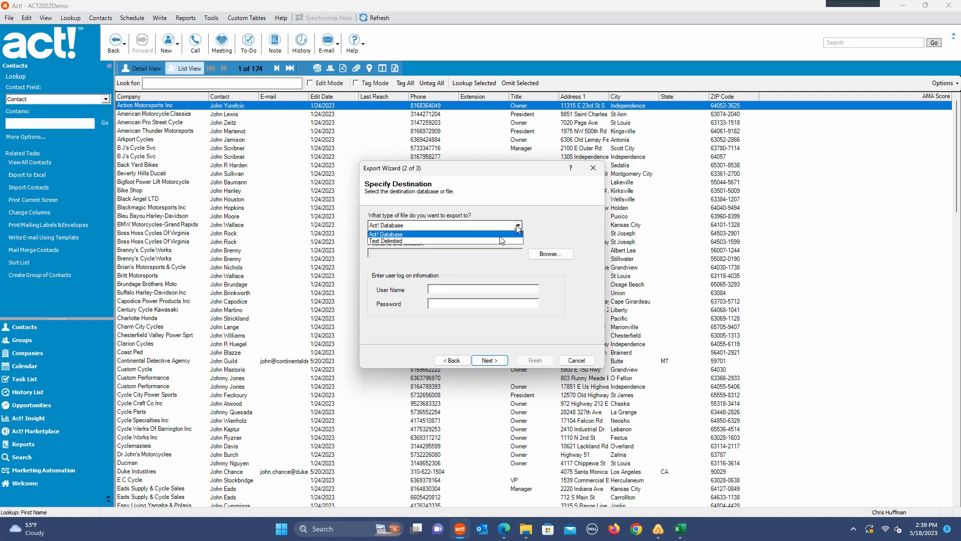
{"action": "left_click", "coordinate": [383, 242]}
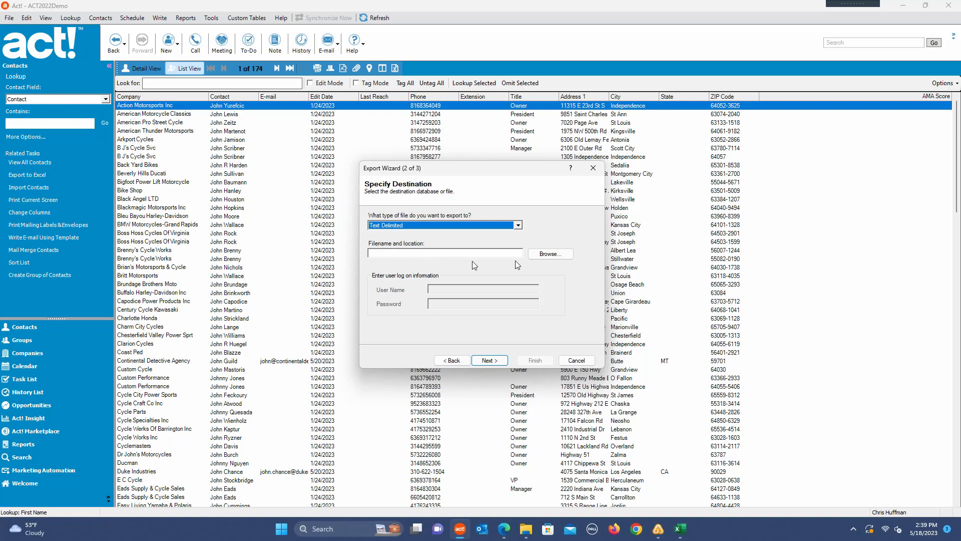
Set the export destination to a Comma Separated Values file named Test Question Mark on the Desktop.
{"action": "left_click", "coordinate": [551, 255]}
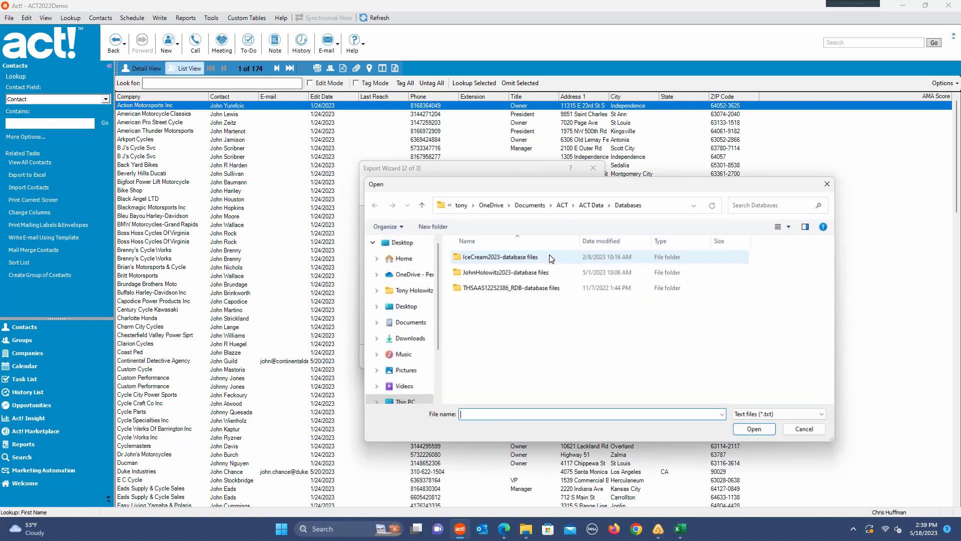
{"action": "left_click", "coordinate": [395, 306]}
{"action": "left_click", "coordinate": [471, 415]}
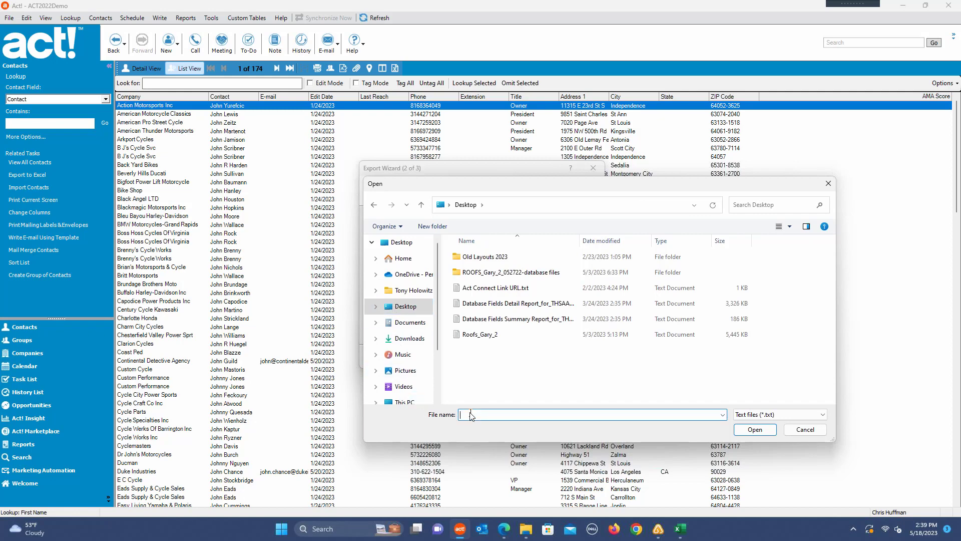
{"action": "type", "text": "Tes"}
{"action": "type", "text": "tC"}
{"action": "type", "text": "uestion Mar"}
{"action": "type", "text": "k"}
{"action": "left_click", "coordinate": [773, 418]}
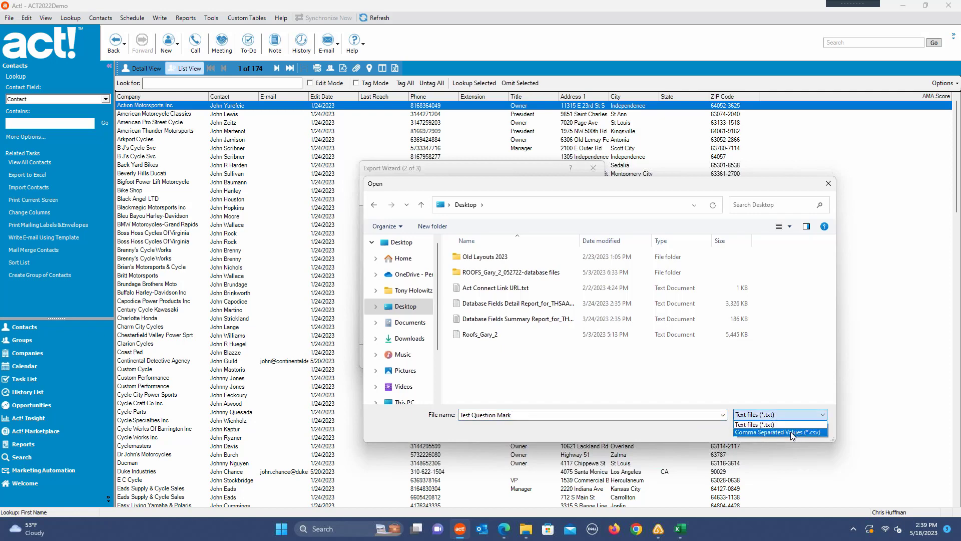
{"action": "left_click", "coordinate": [793, 432]}
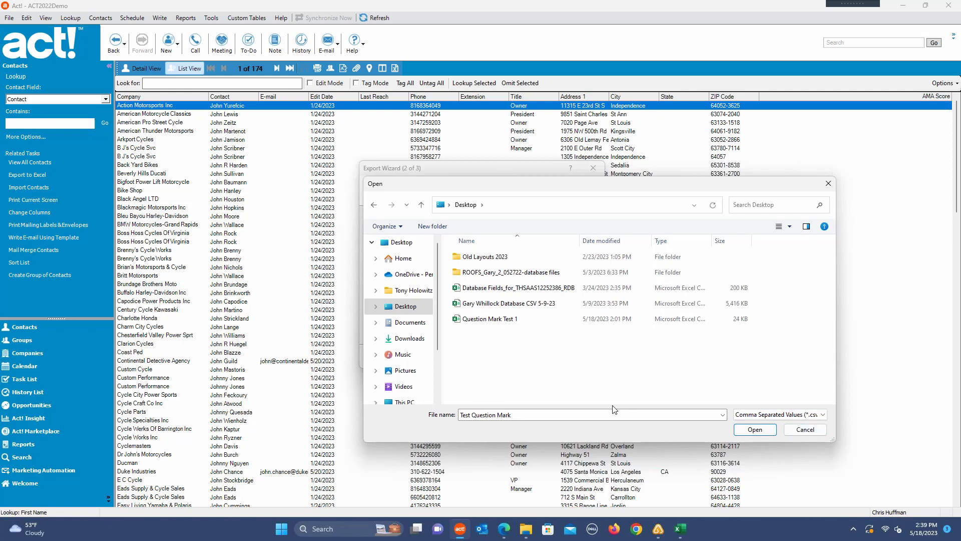
{"action": "left_click", "coordinate": [755, 430]}
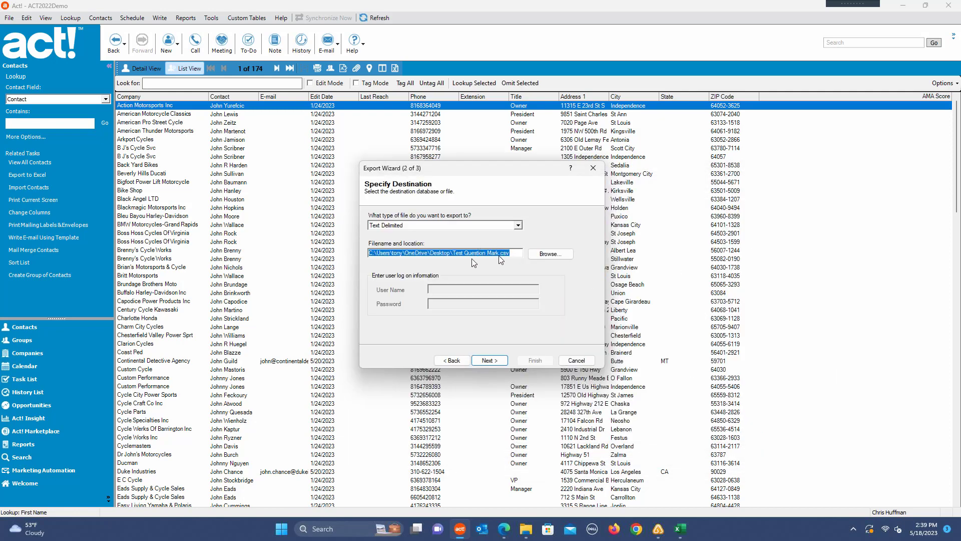
{"action": "left_click", "coordinate": [488, 361]}
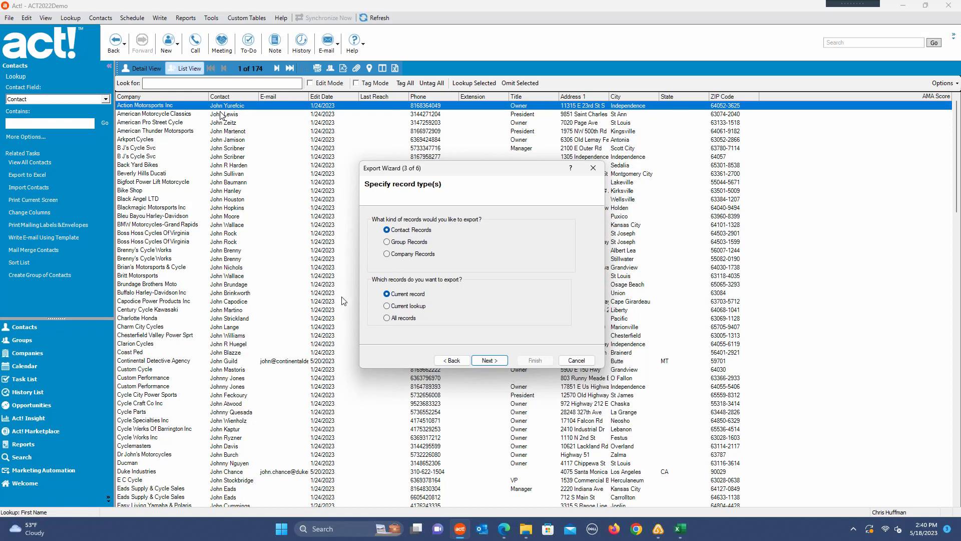
Export the contact records of the current lookup, accepting comma as the field separator with field names included.
{"action": "left_click", "coordinate": [388, 306]}
{"action": "left_click", "coordinate": [481, 361]}
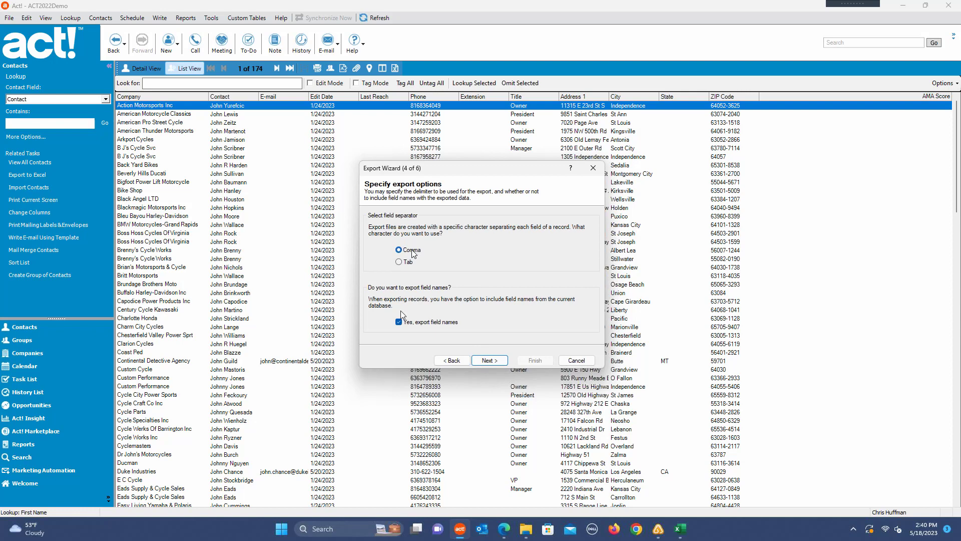
{"action": "left_click", "coordinate": [494, 362]}
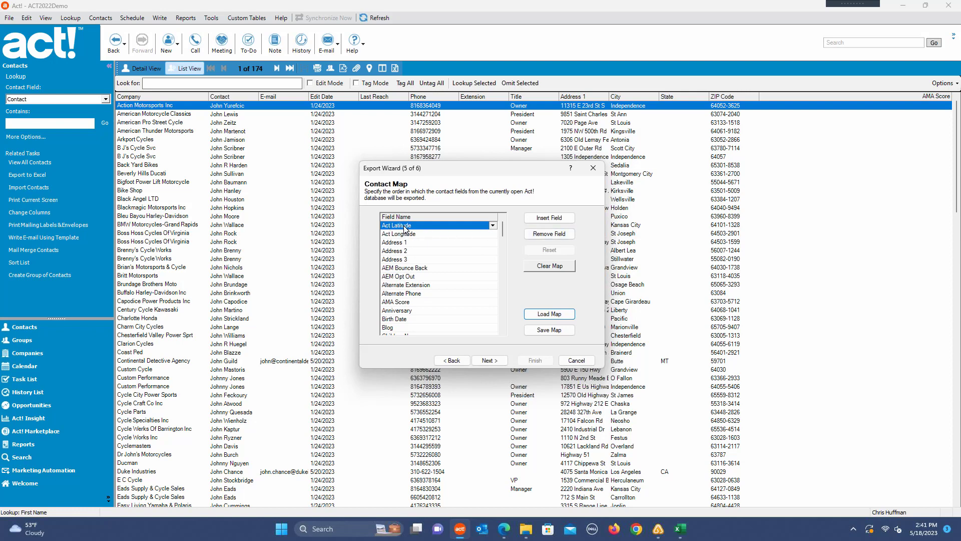
Remove the Act Latitude, Act Longitude and Address 2 fields from the contact map.
{"action": "left_click", "coordinate": [550, 236]}
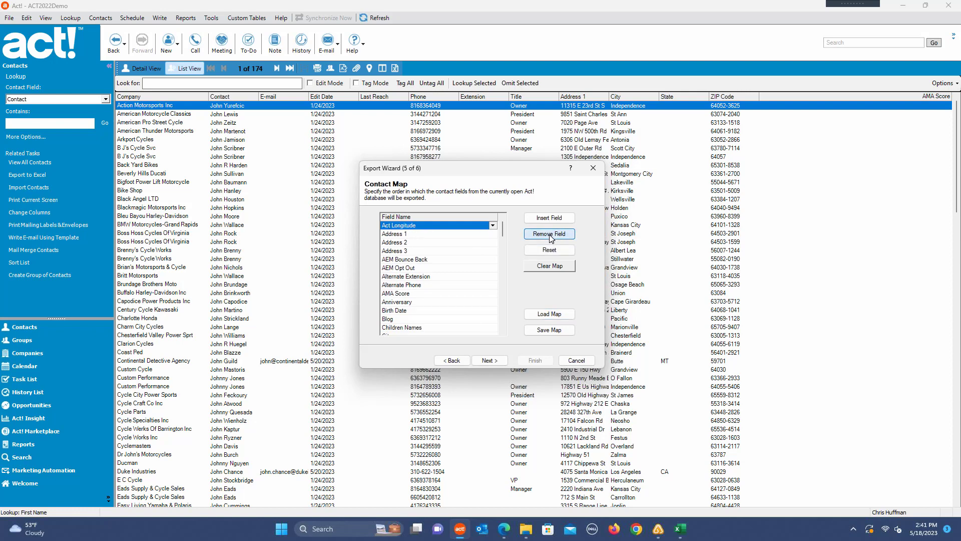
{"action": "left_click", "coordinate": [550, 237]}
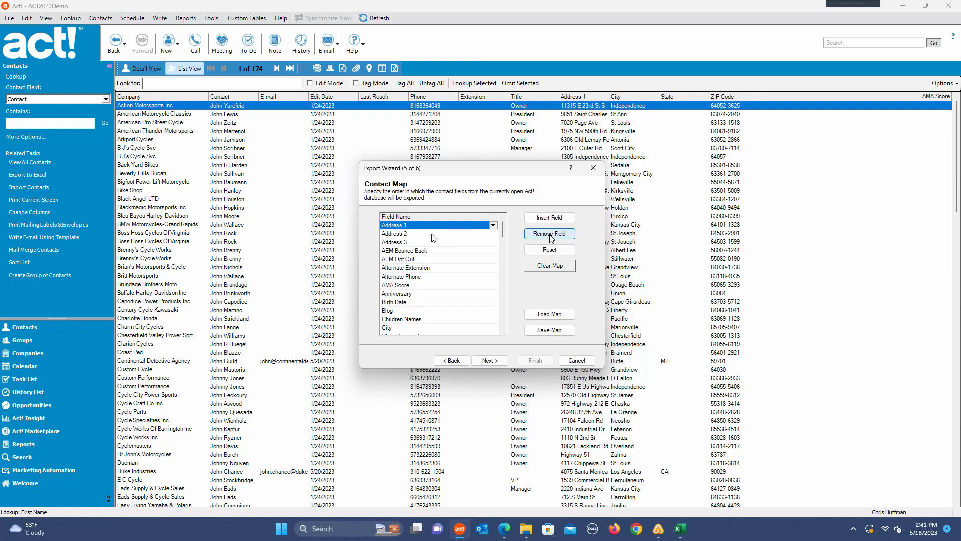
{"action": "left_click", "coordinate": [484, 233]}
{"action": "left_click", "coordinate": [549, 235]}
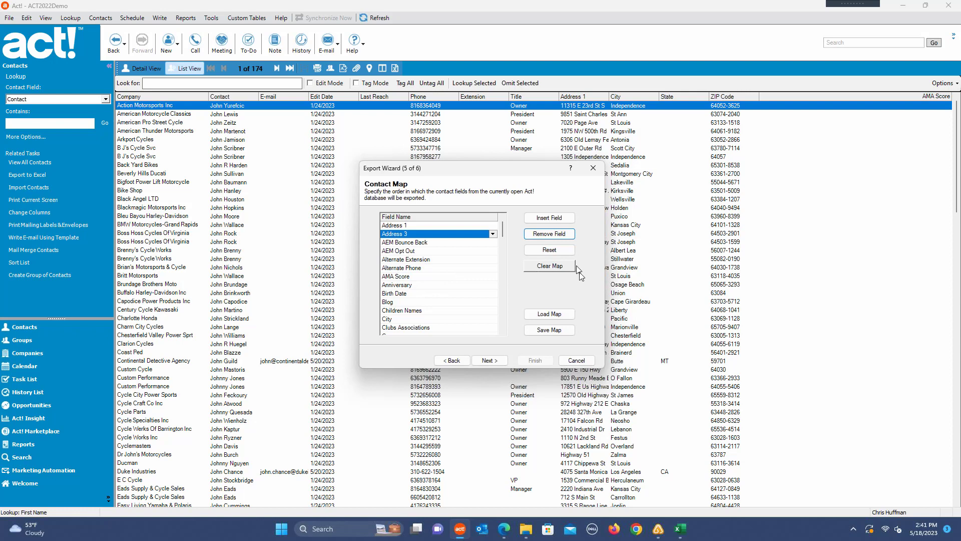
Save the contact map in the Databases folder under the file name Mary 2023.
{"action": "left_click", "coordinate": [549, 330]}
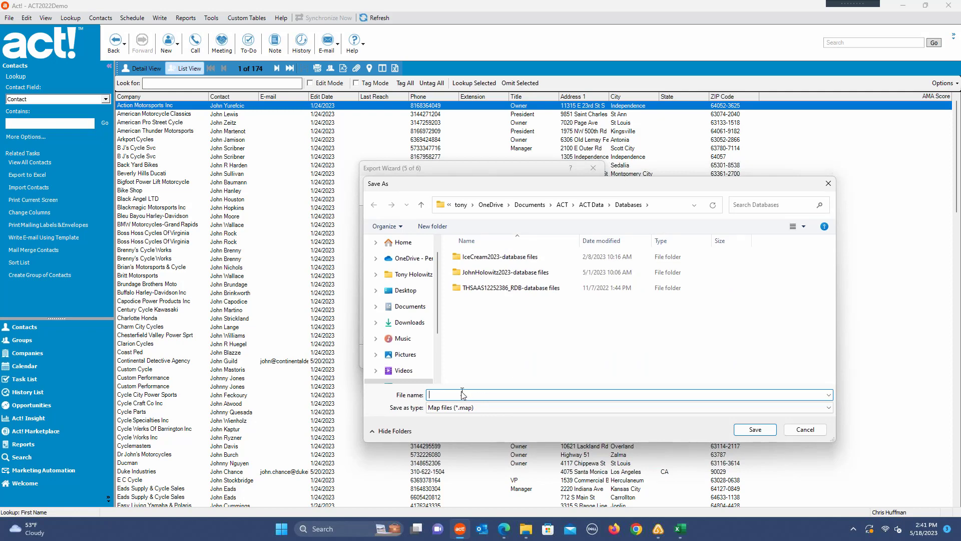
{"action": "type", "text": "Mary 2023"}
{"action": "left_click", "coordinate": [758, 434]}
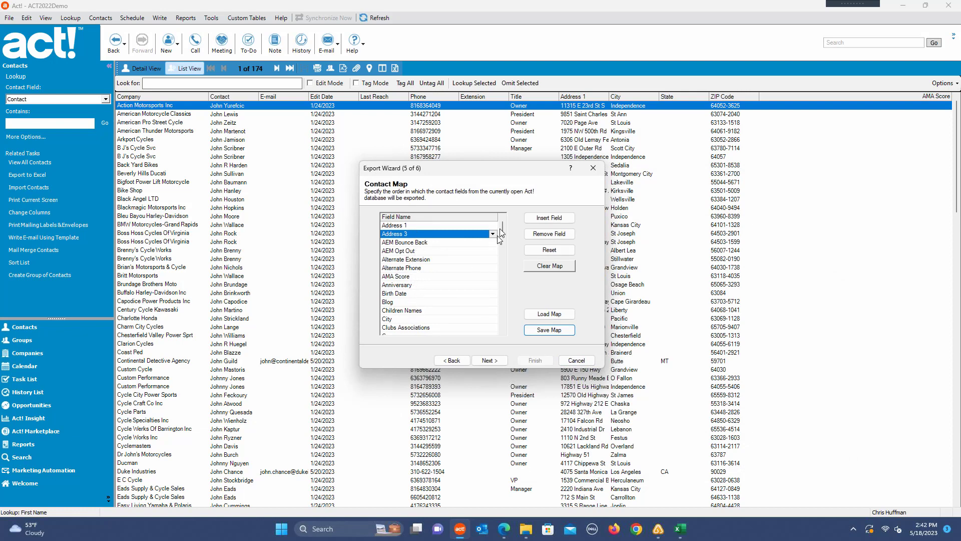
Check the remaining map fields and the saved map files without loading one, and continue to the export summary.
{"action": "left_click_drag", "start_coordinate": [500, 228], "coordinate": [504, 256]}
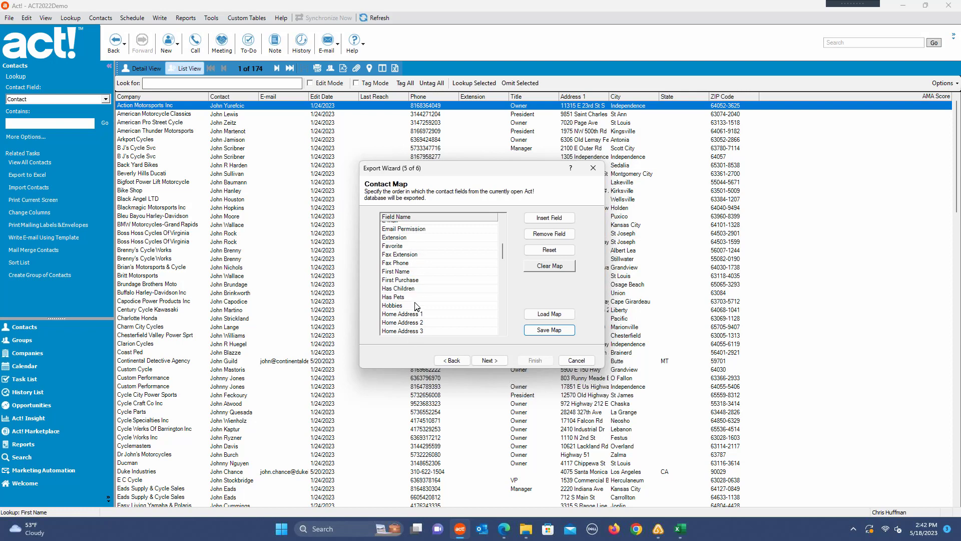
{"action": "left_click", "coordinate": [546, 319]}
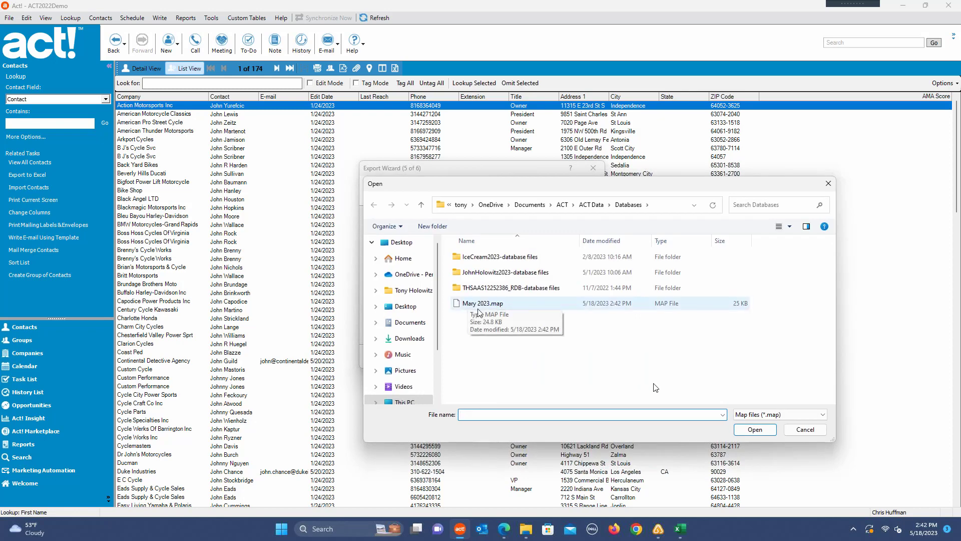
{"action": "left_click", "coordinate": [805, 430]}
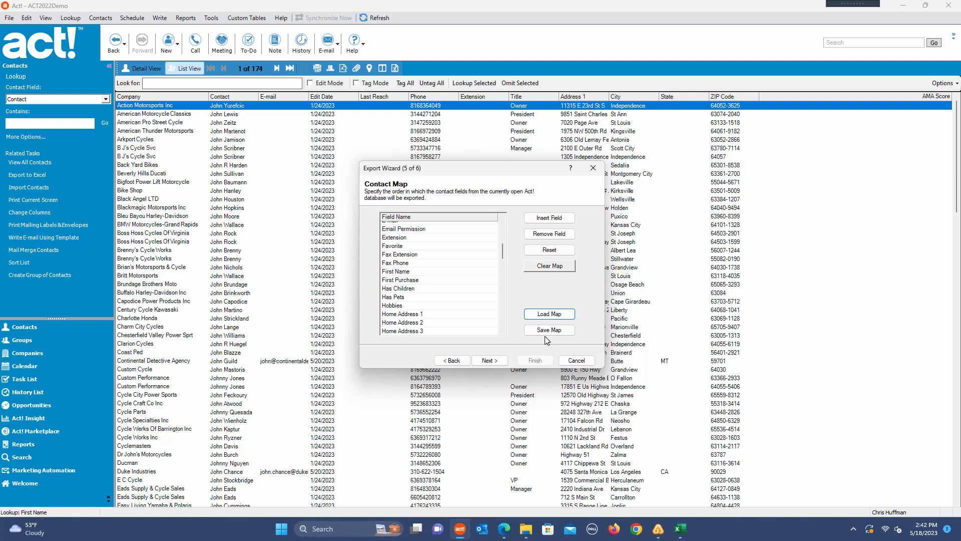
{"action": "left_click", "coordinate": [490, 361]}
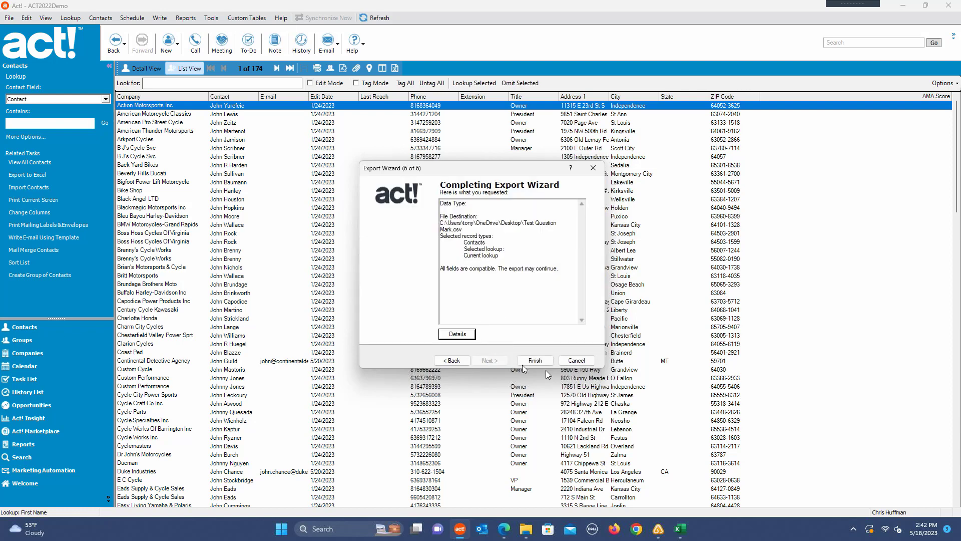